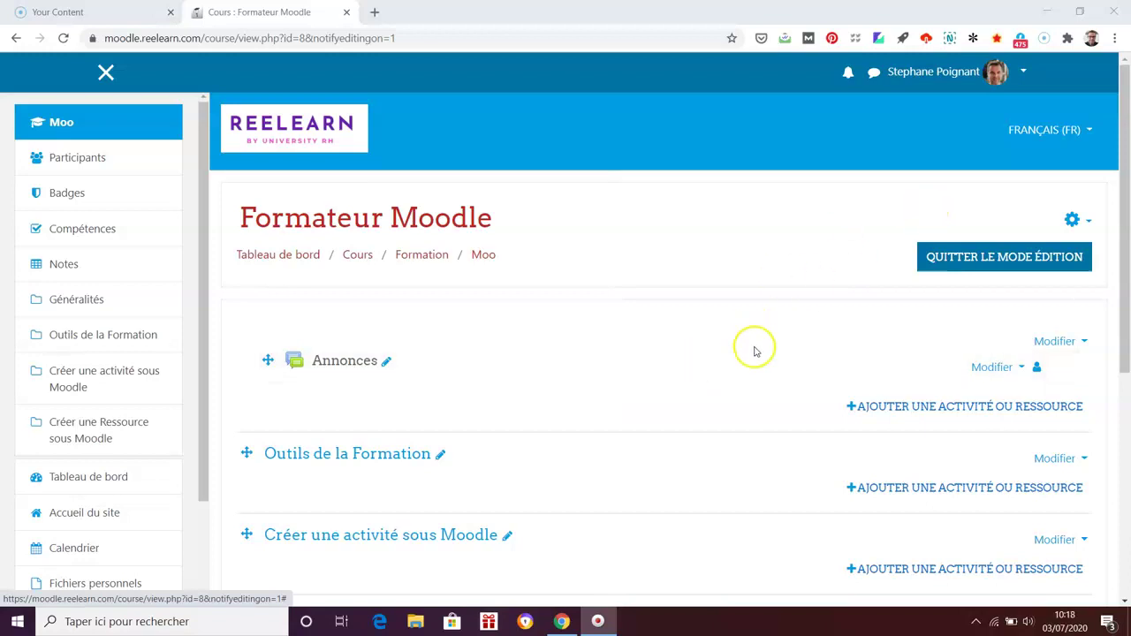
Leave the editing mode of the Formateur Moodle course.
scroll(755, 351, down, 1)
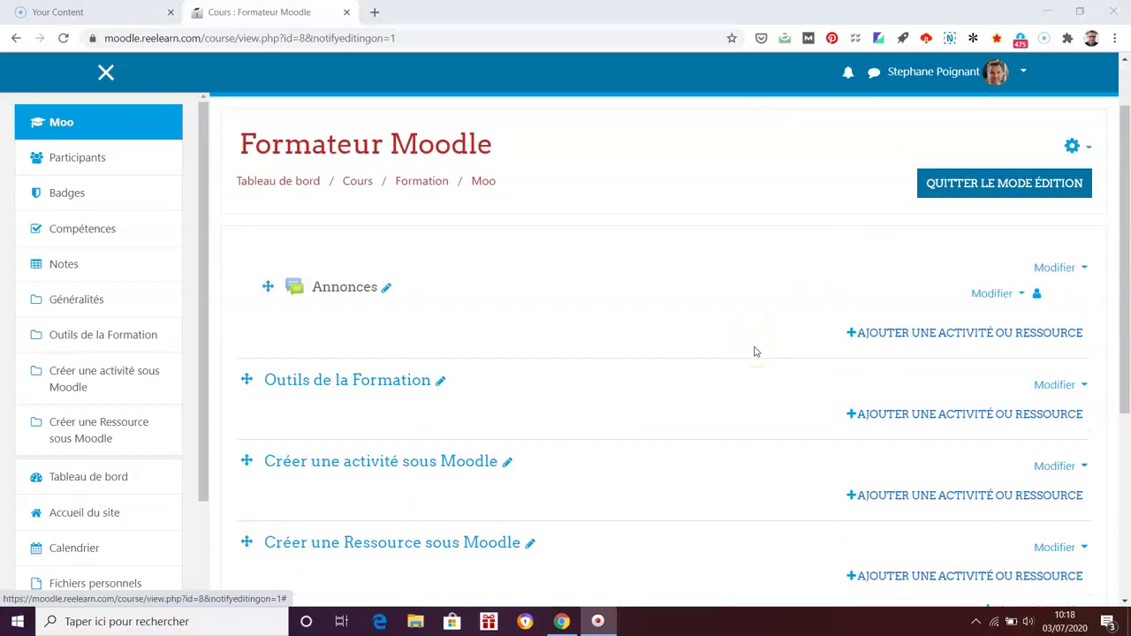
scroll(753, 351, up, 1)
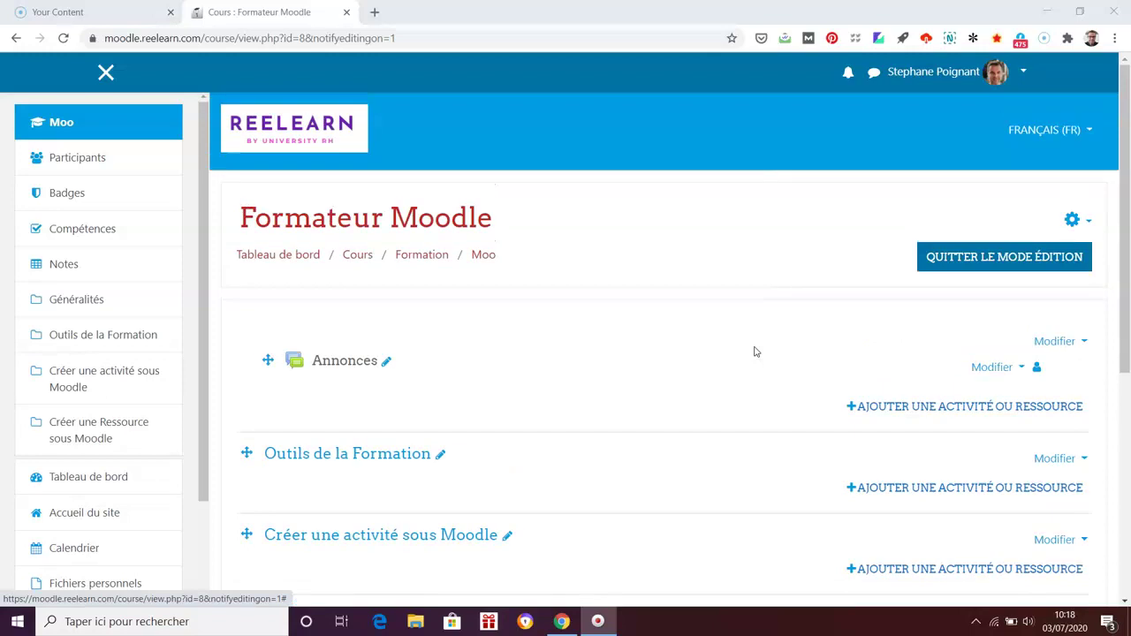
click(1018, 74)
click(940, 250)
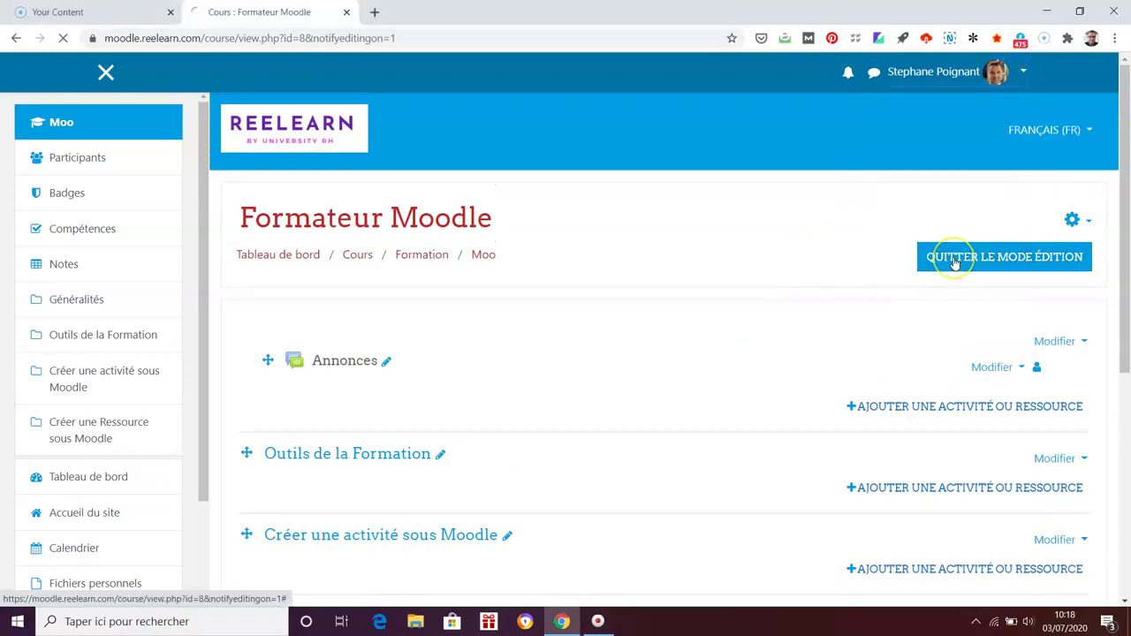
Log back in to the ReeLearn Moodle site.
scroll(1094, 325, down, 2)
scroll(1060, 248, up, 2)
click(1017, 72)
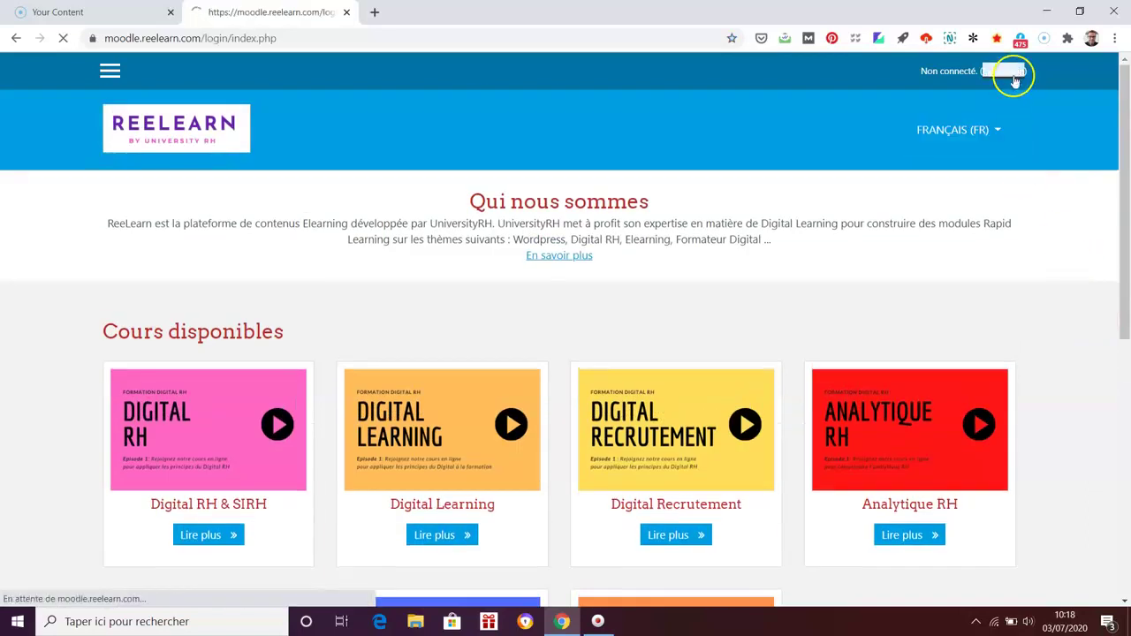
click(415, 465)
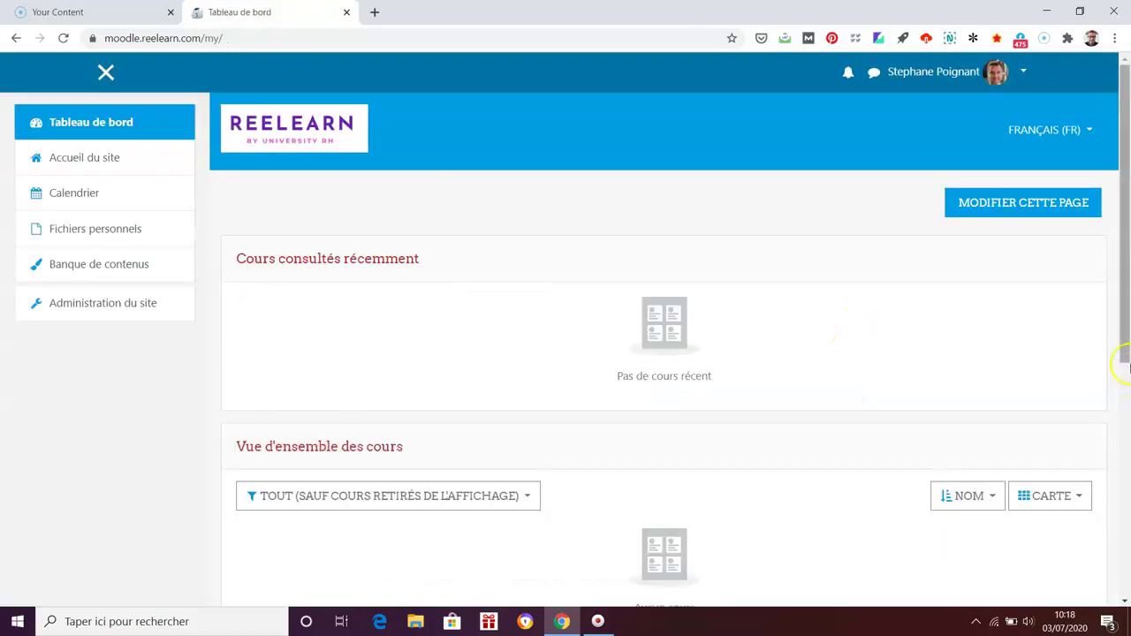
Open the Formateur Moodle course from the available courses on the site home page.
click(84, 161)
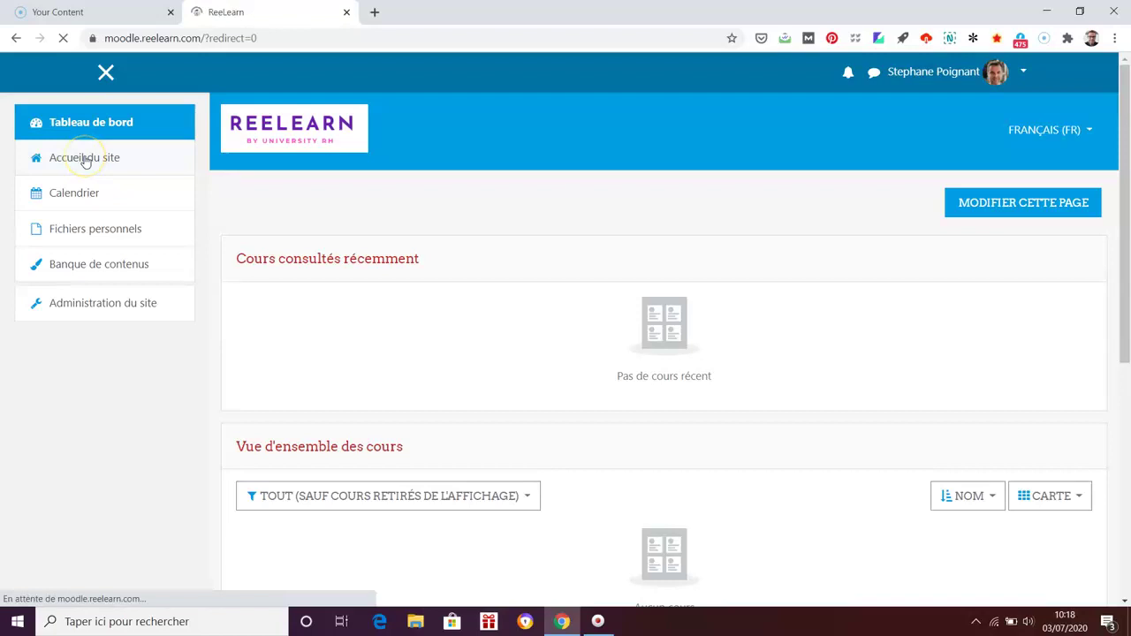
scroll(1104, 439, down, 1)
scroll(1104, 439, down, 1)
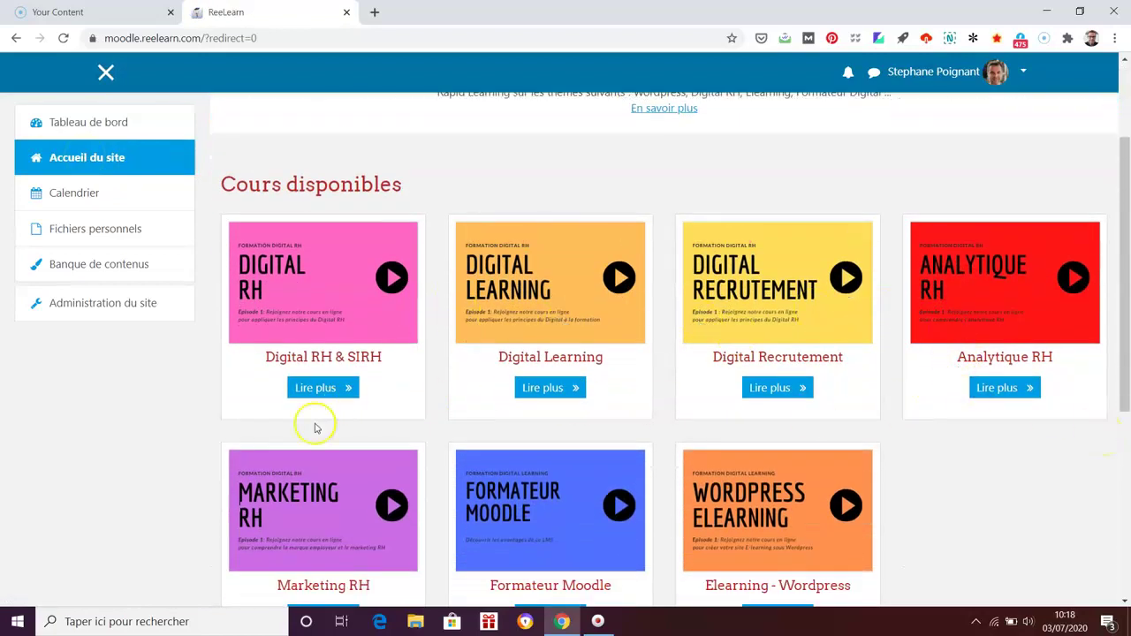
scroll(825, 538, down, 2)
click(566, 474)
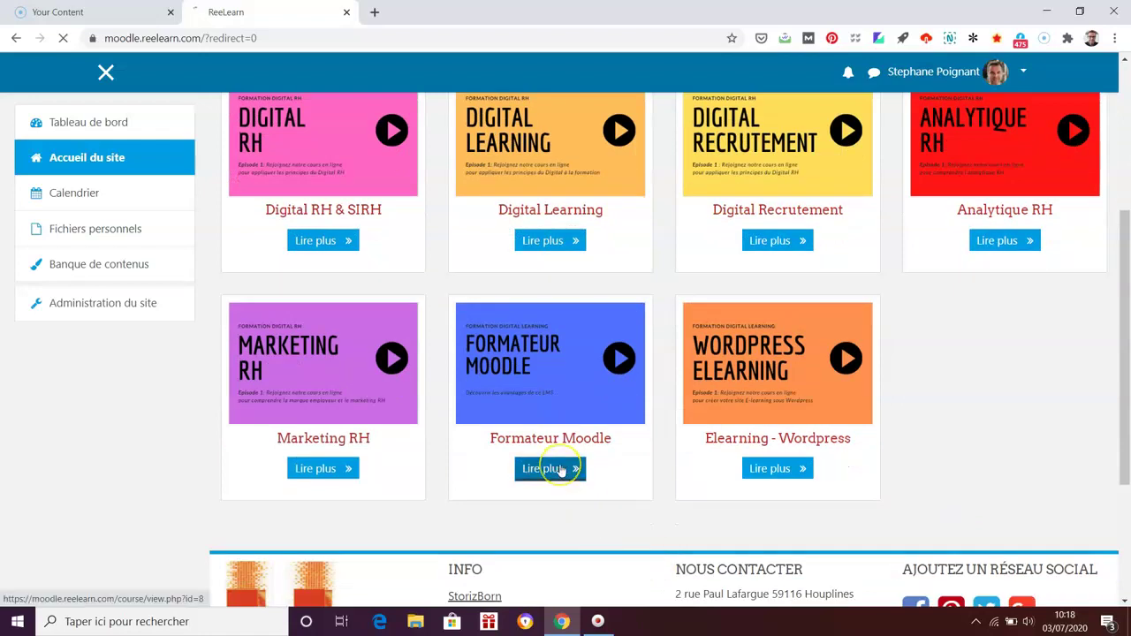
Activate editing mode for the Formateur Moodle course.
scroll(841, 431, down, 1)
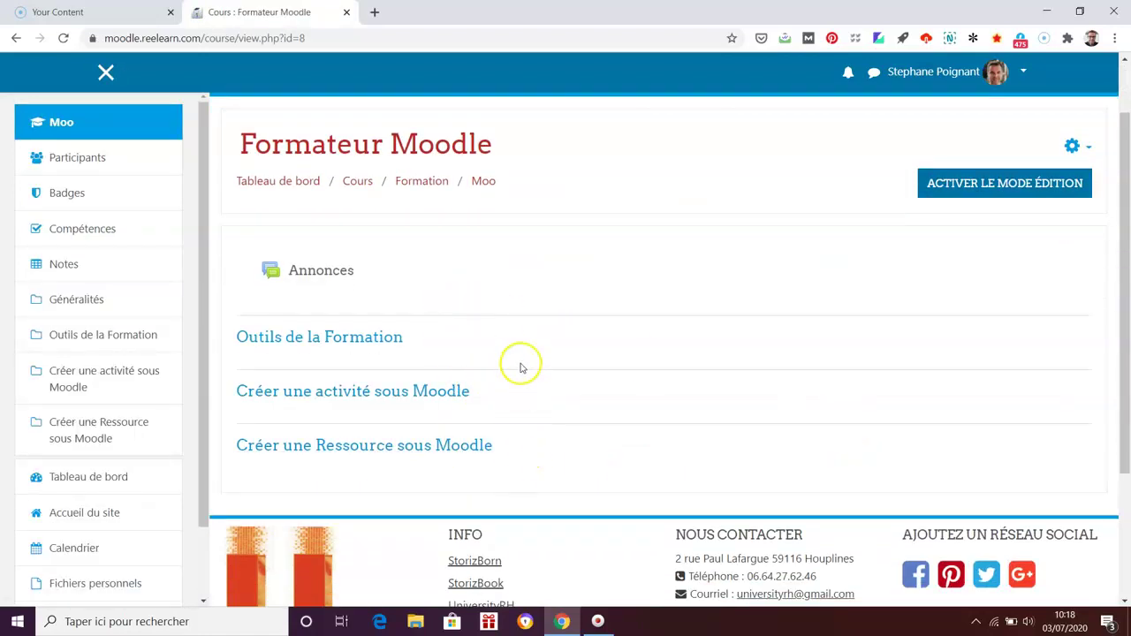
scroll(991, 390, up, 1)
scroll(992, 390, down, 1)
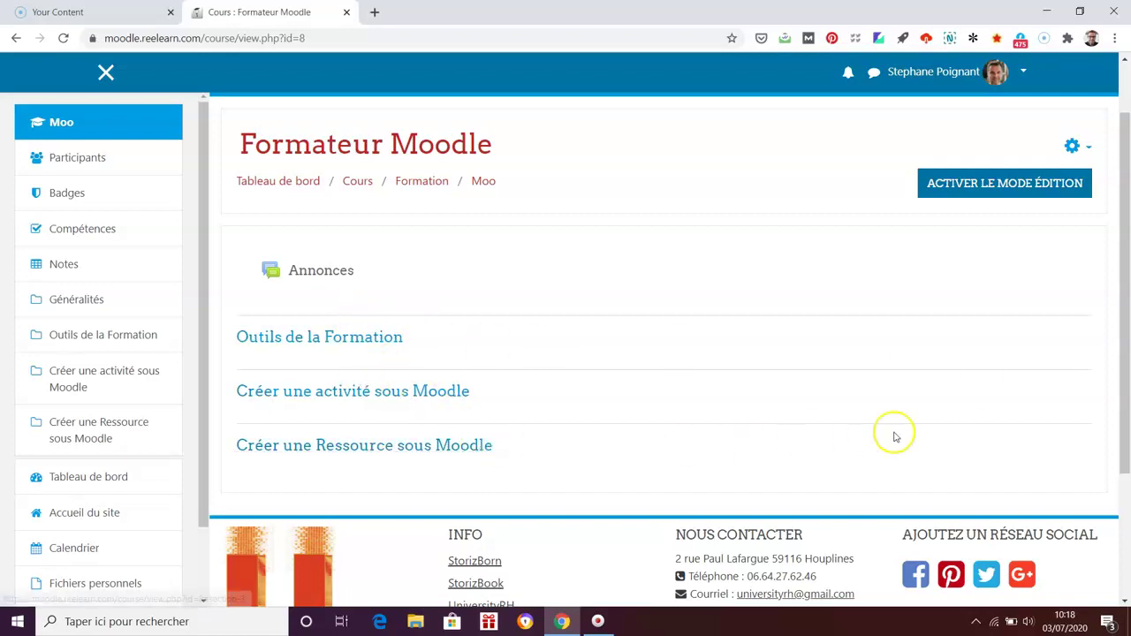
click(956, 183)
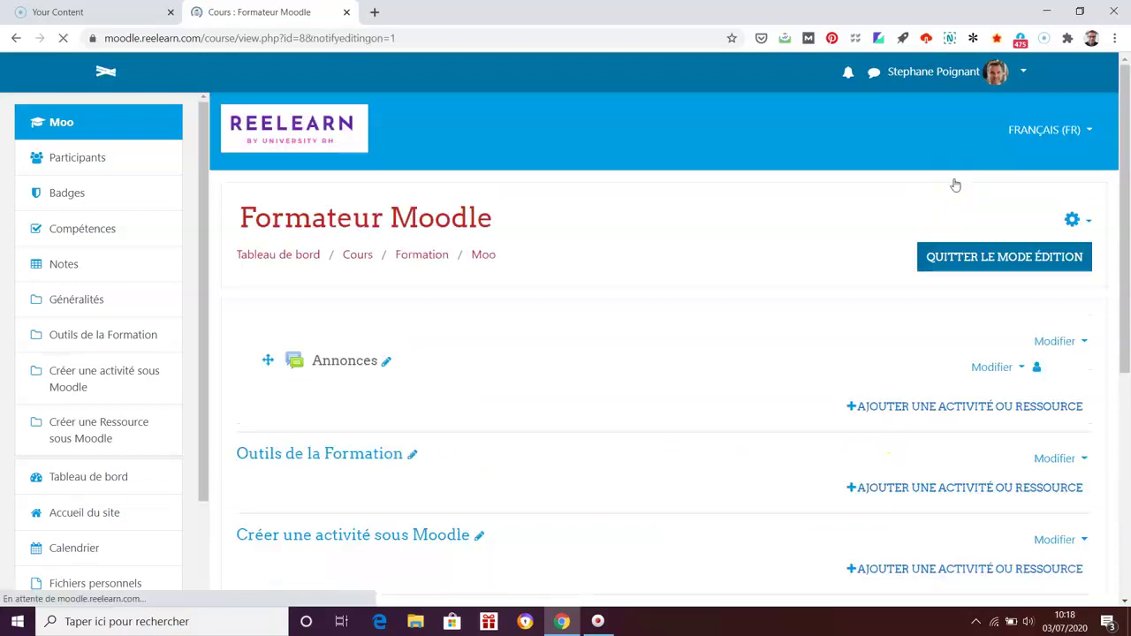
Start adding an item to the section "Créer une activité sous Moodle" and limit the choices to activities.
scroll(813, 285, down, 3)
scroll(840, 361, up, 2)
scroll(848, 424, down, 1)
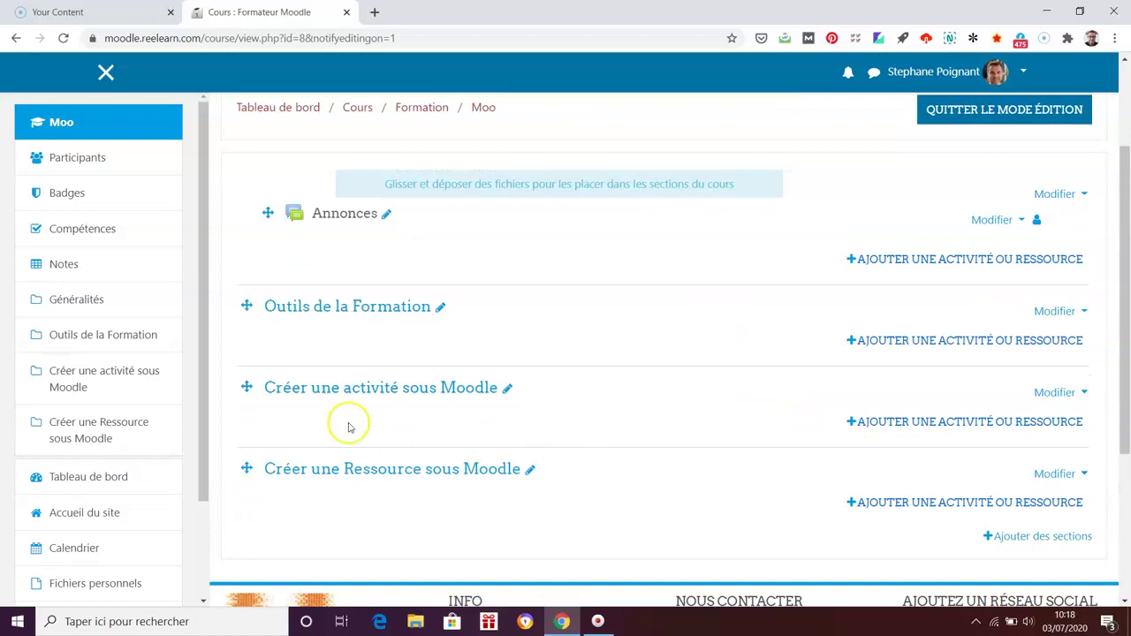
click(972, 422)
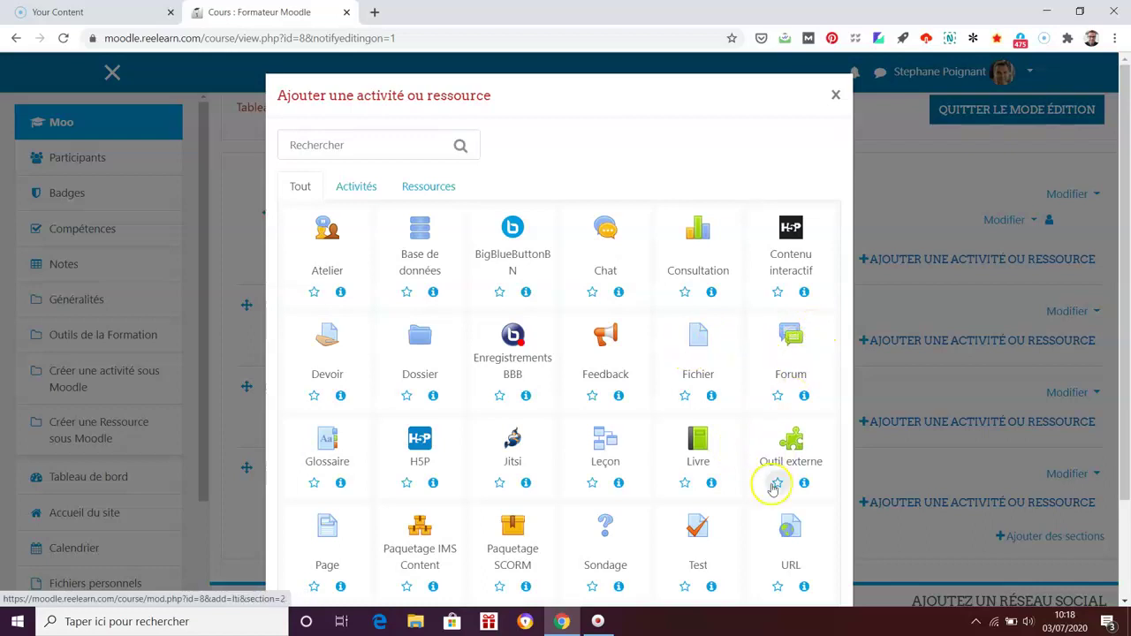
click(364, 186)
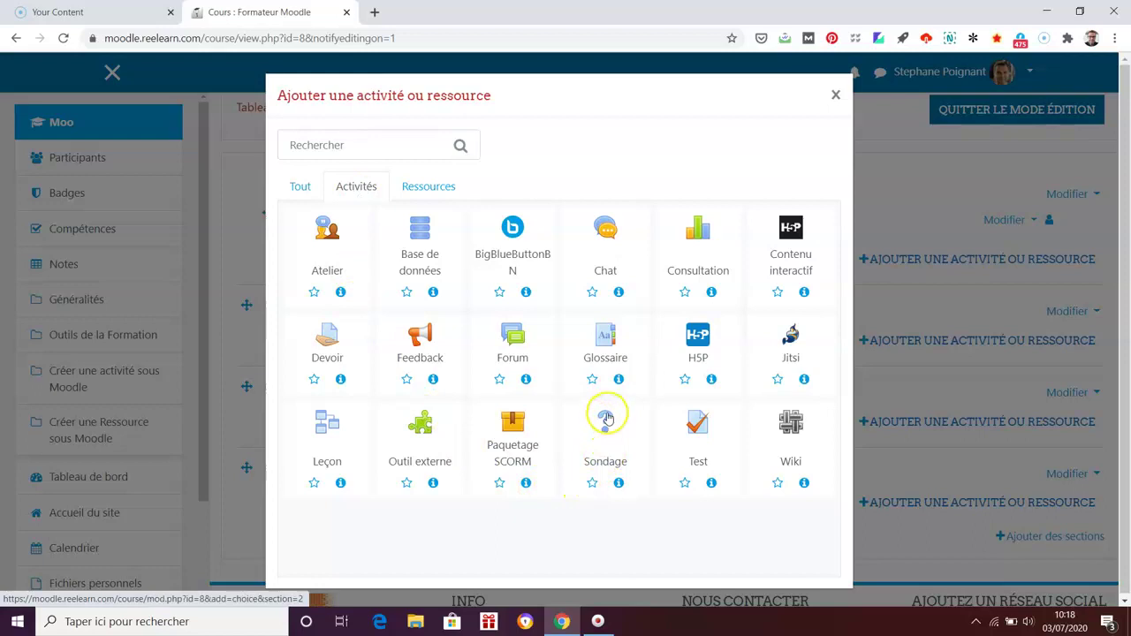
Read the description of the Sondage activity and add it to the section.
click(618, 482)
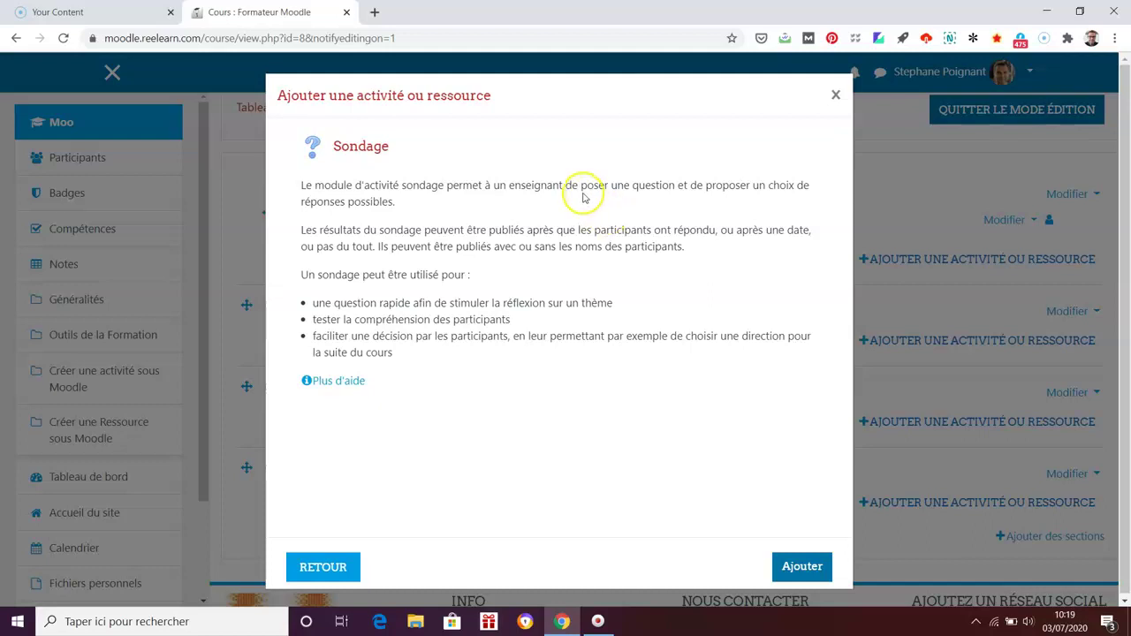
drag(581, 186, 594, 204)
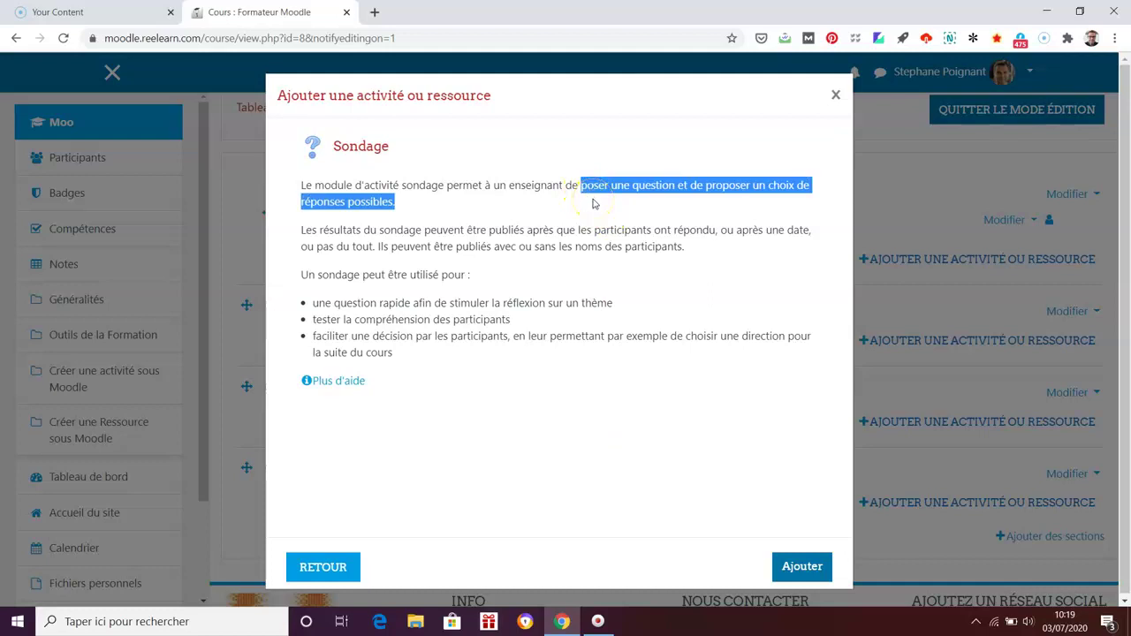
click(594, 204)
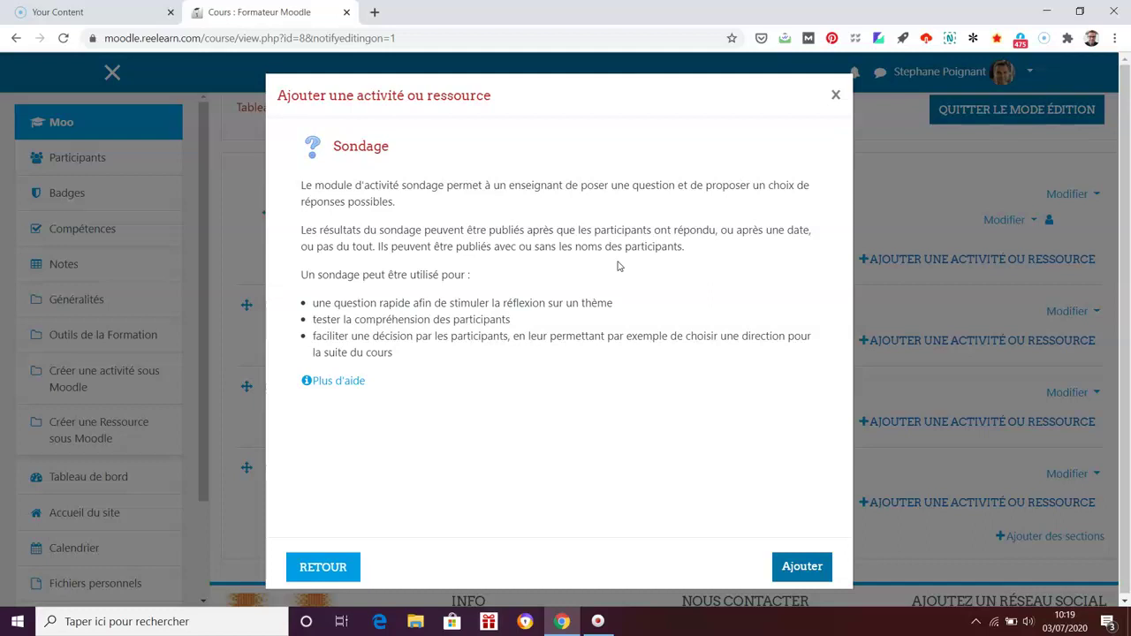
click(804, 569)
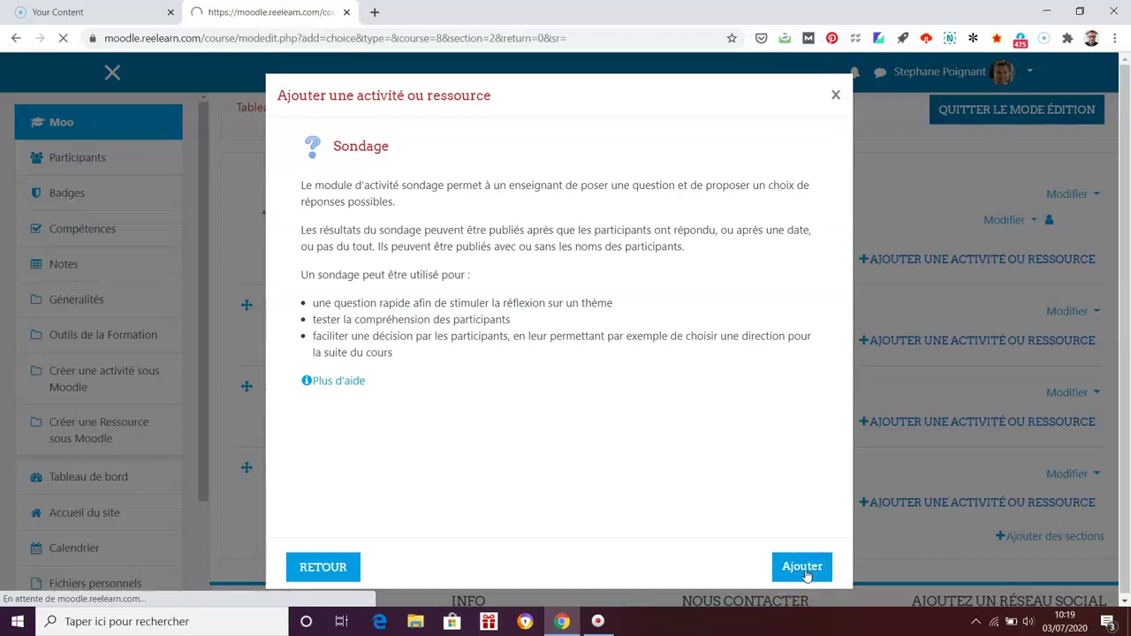
Name the poll "Trouvez vous cette formation ....".
scroll(1010, 364, down, 3)
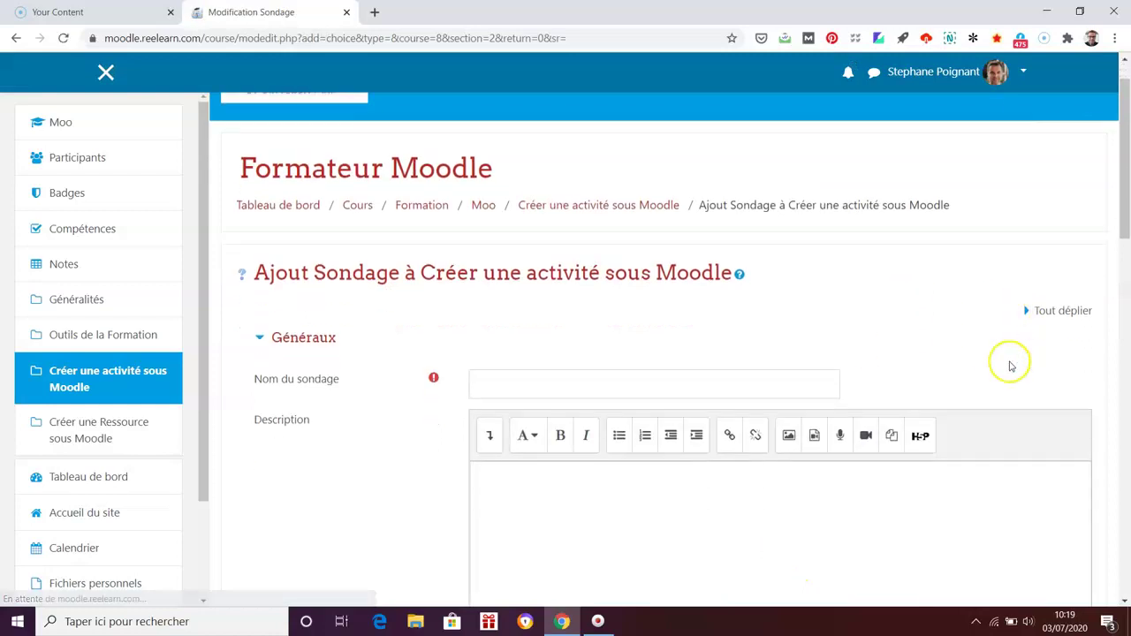
scroll(1010, 361, up, 2)
click(641, 362)
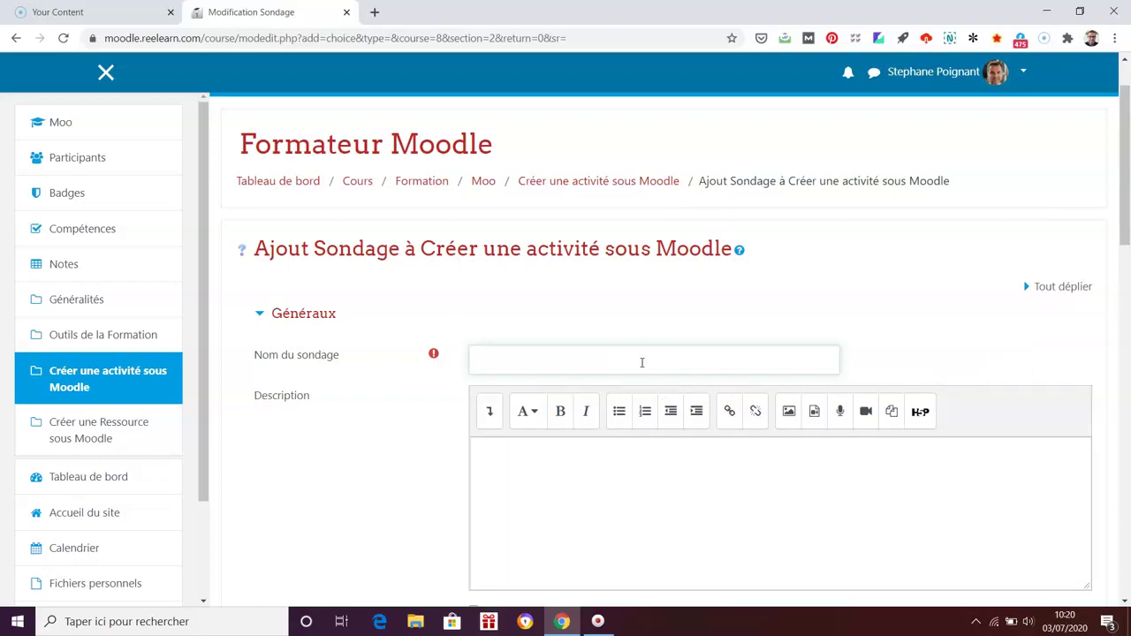
text(Trouvez vous cette fotma)
key(BackSpace)
key(BackSpace)
text(mation)
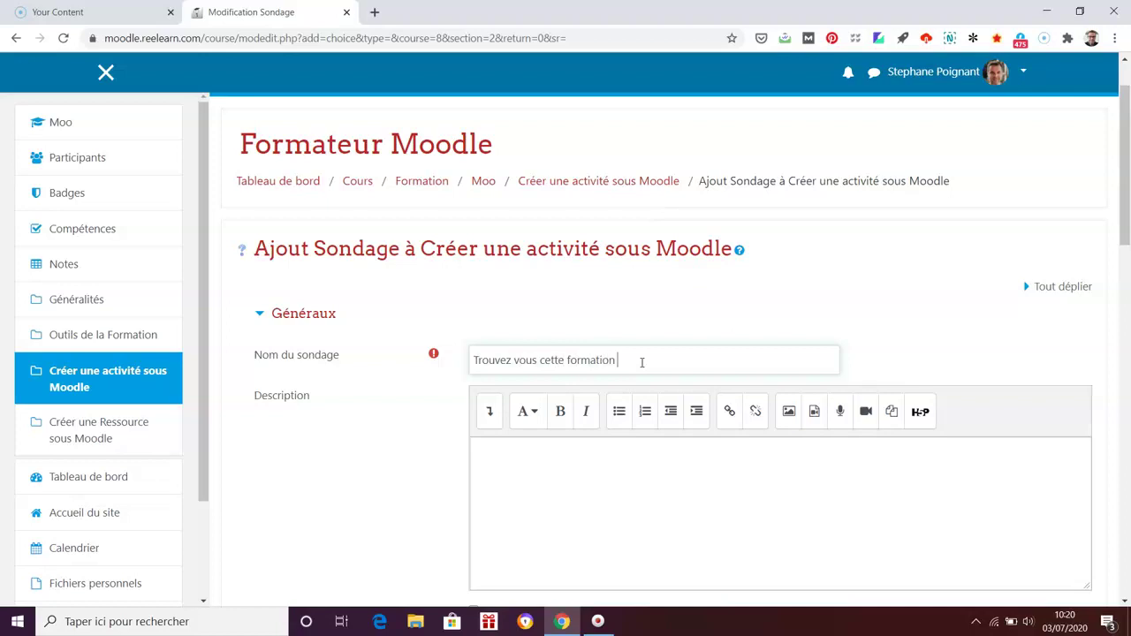
Copy the poll's name into its description.
drag(641, 362, 488, 377)
key(ctrl+c)
click(603, 497)
key(ctrl+v)
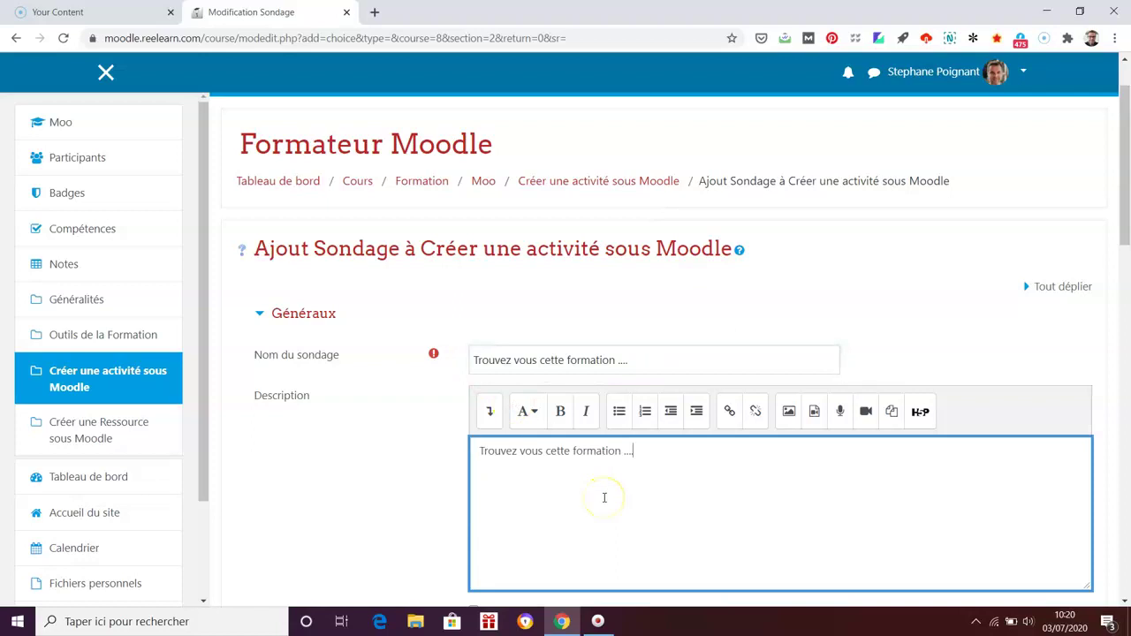
Look over the poll form's settings between the description and the answer options.
scroll(604, 497, down, 3)
scroll(803, 467, down, 2)
scroll(803, 467, up, 3)
scroll(863, 467, down, 3)
scroll(866, 471, down, 1)
scroll(866, 471, up, 2)
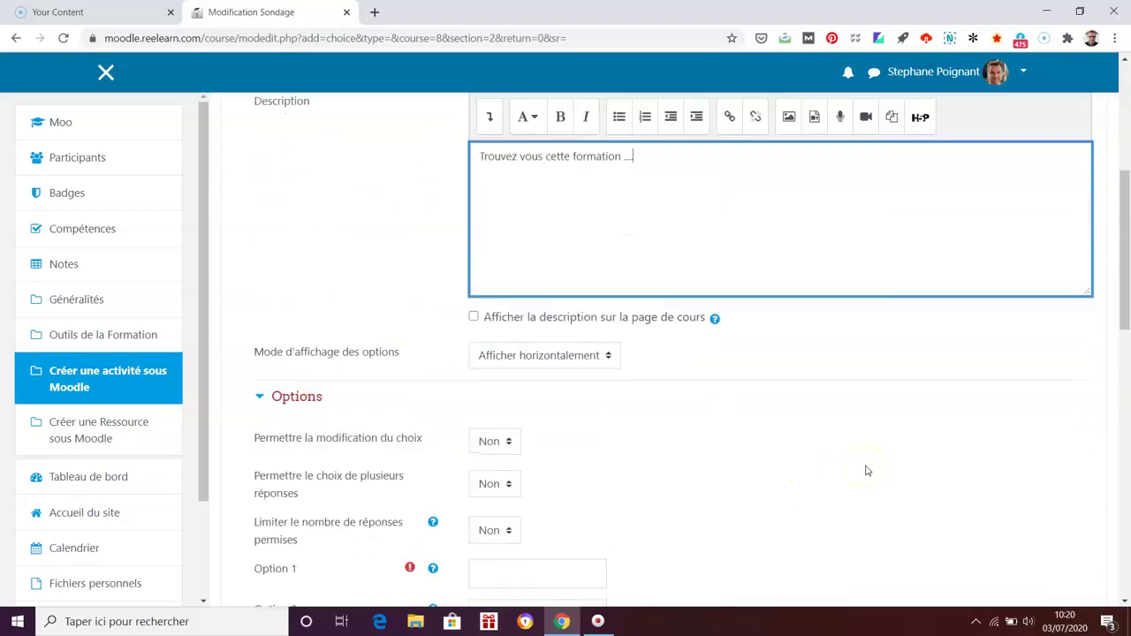
scroll(867, 471, down, 4)
scroll(866, 470, up, 5)
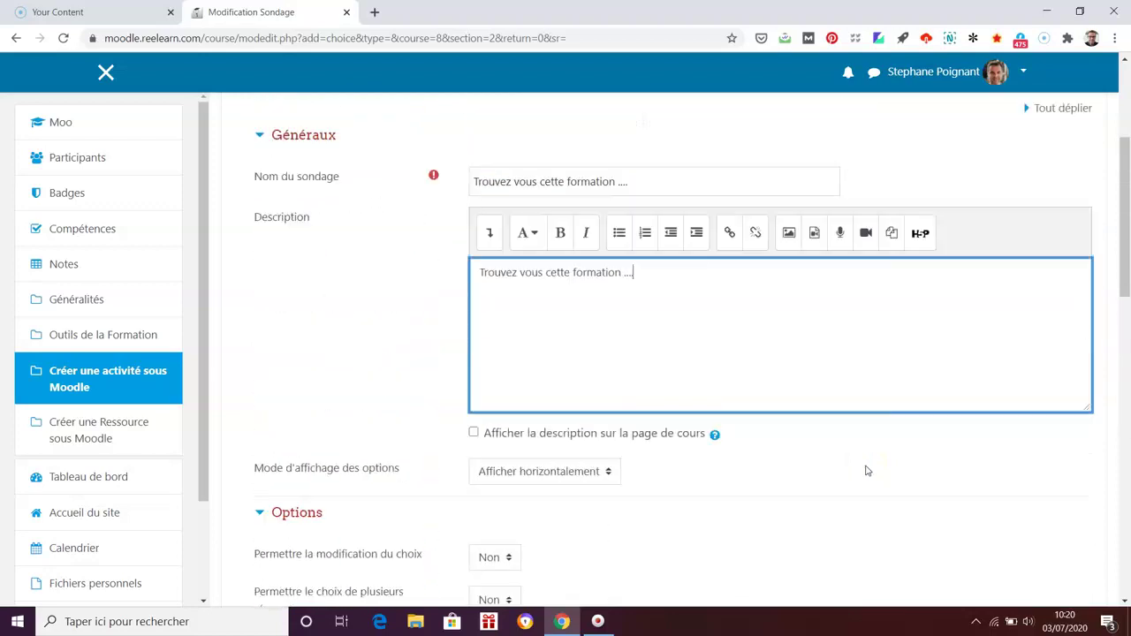
Enter "Interessante" as option 1 and "Ininteressante" as option 2 of the poll.
scroll(867, 471, down, 4)
scroll(866, 471, down, 1)
click(531, 356)
text(Interessante)
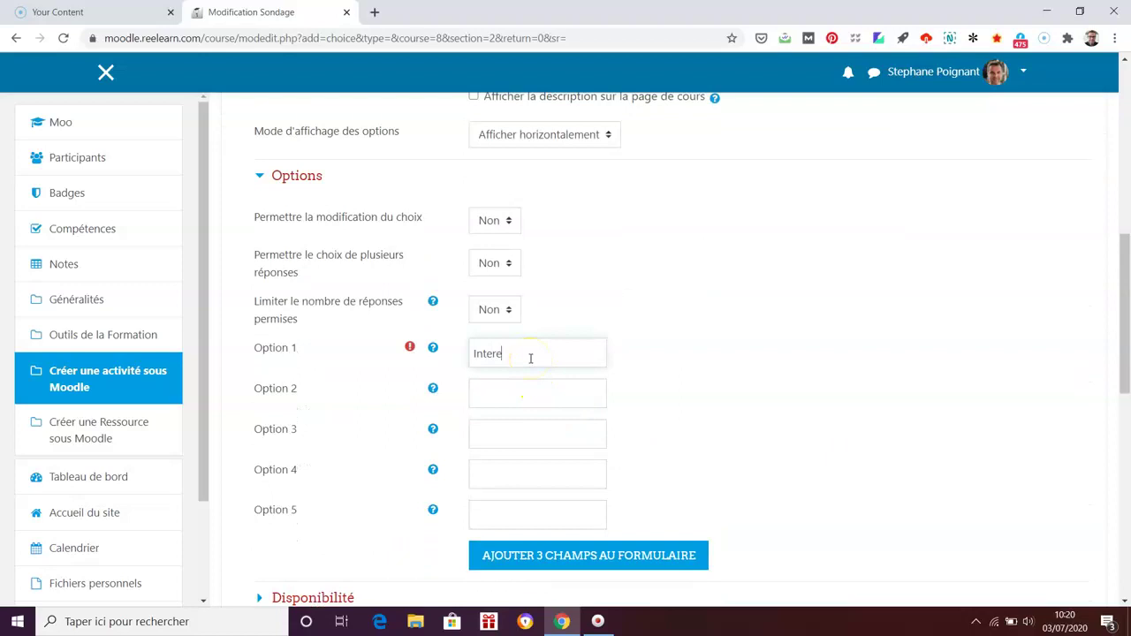
click(528, 388)
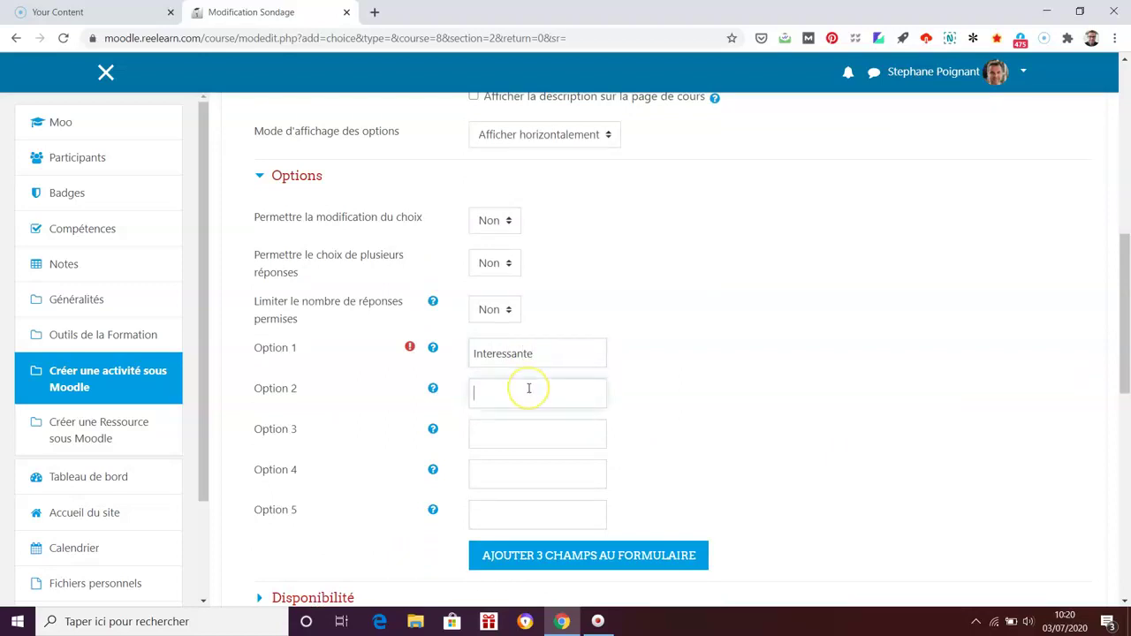
text(Ininteressat)
text(te)
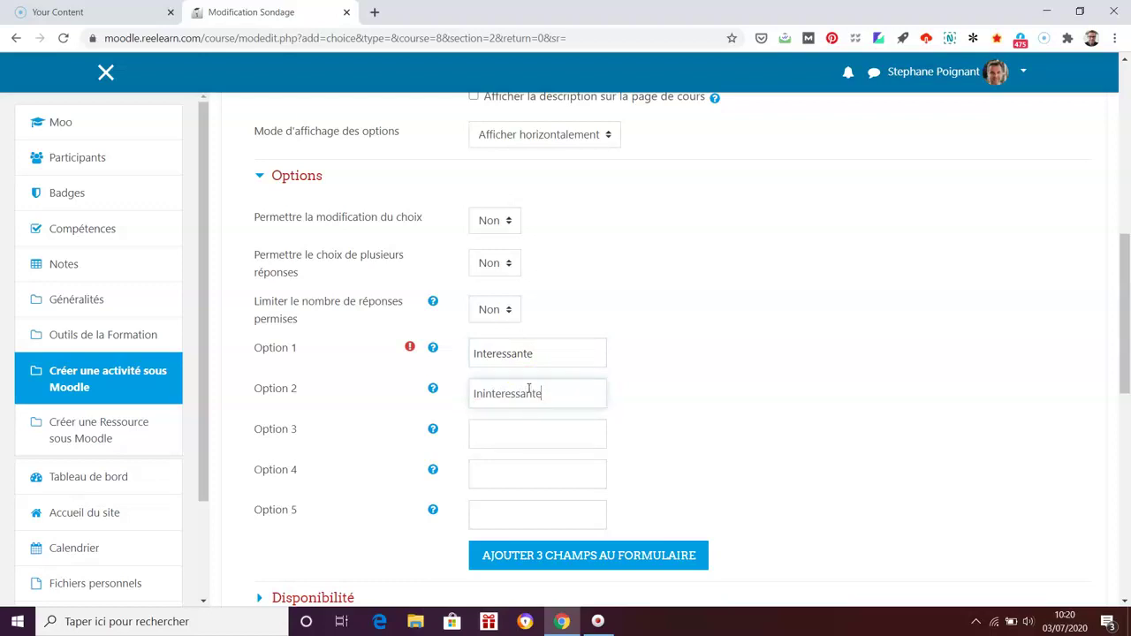
Fill in options 3 to 5 of the poll with "Complète", "Incomplète" and "Interactive".
click(533, 432)
text(Co)
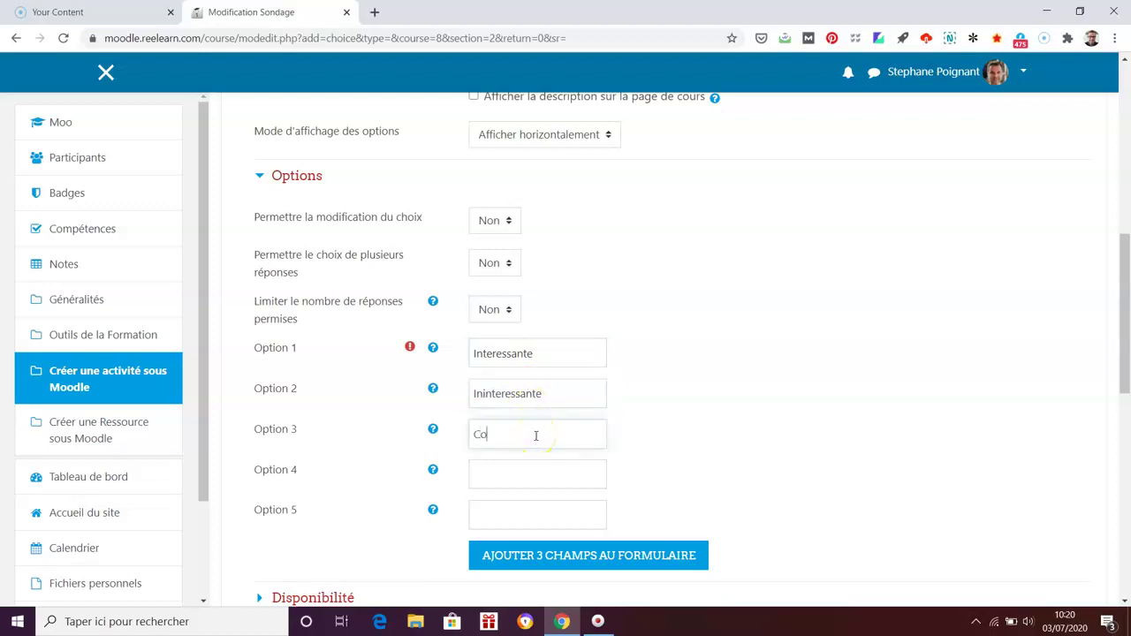
text(mplète)
click(540, 471)
text(Incop)
key(BackSpace)
text(mplyète)
click(537, 502)
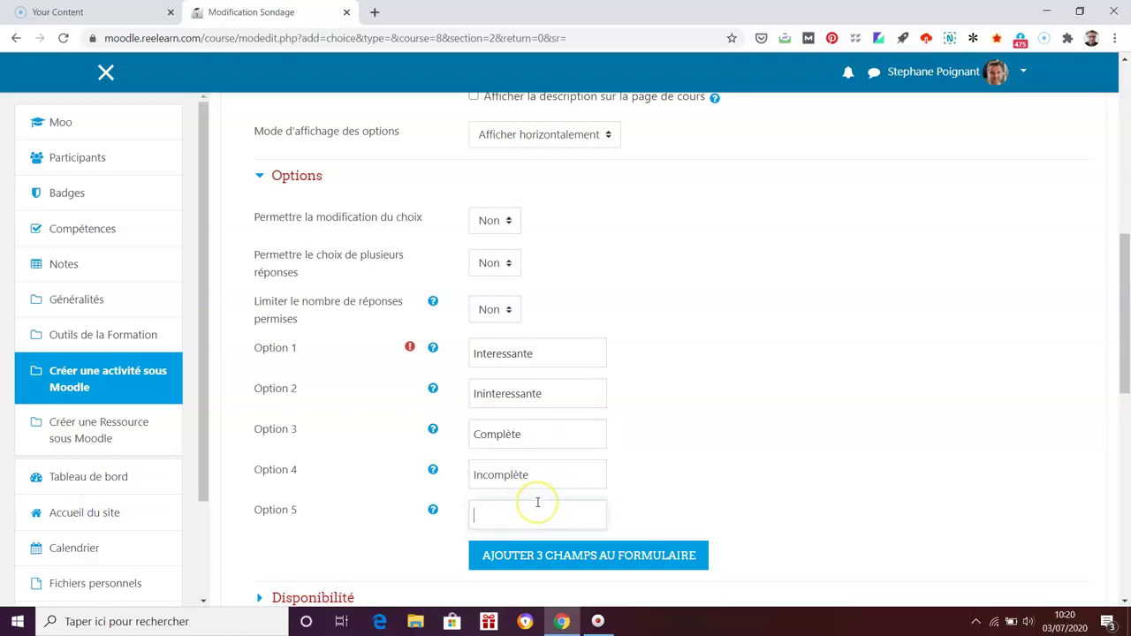
text(Interactive)
Save and display the poll, and read the notice on who can take part.
drag(1125, 357, 1123, 485)
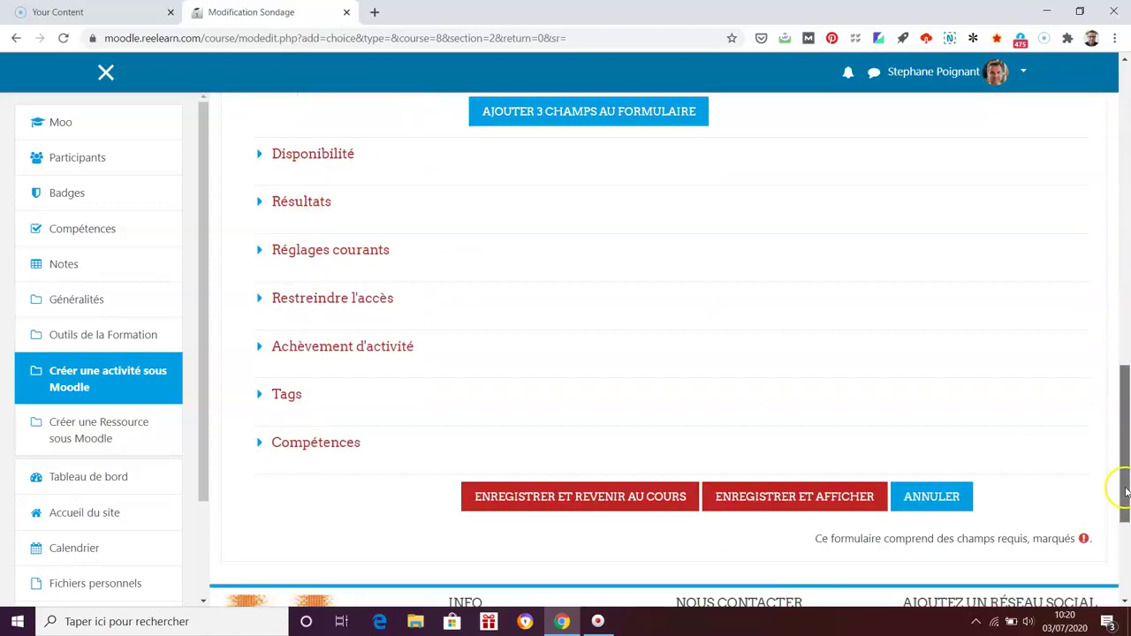
click(614, 502)
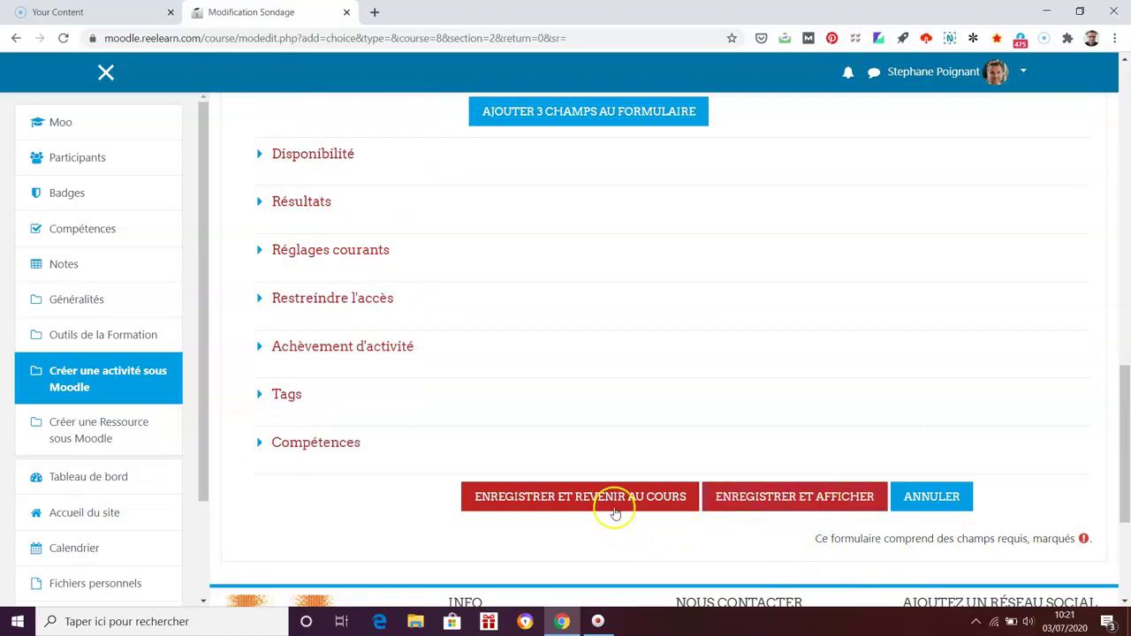
click(789, 500)
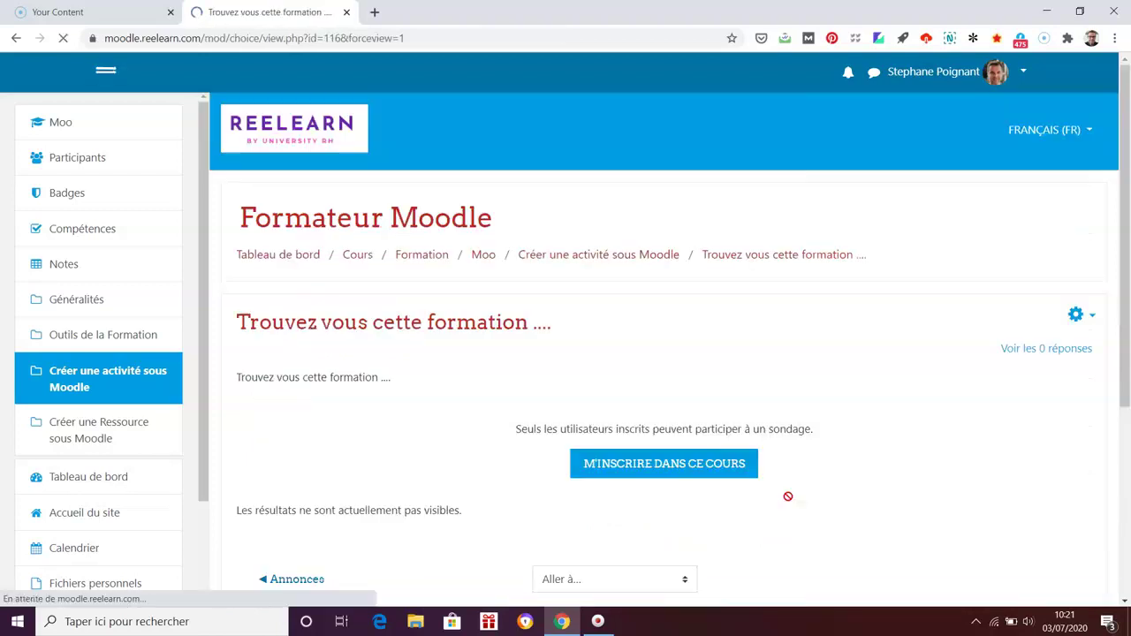
scroll(968, 457, down, 1)
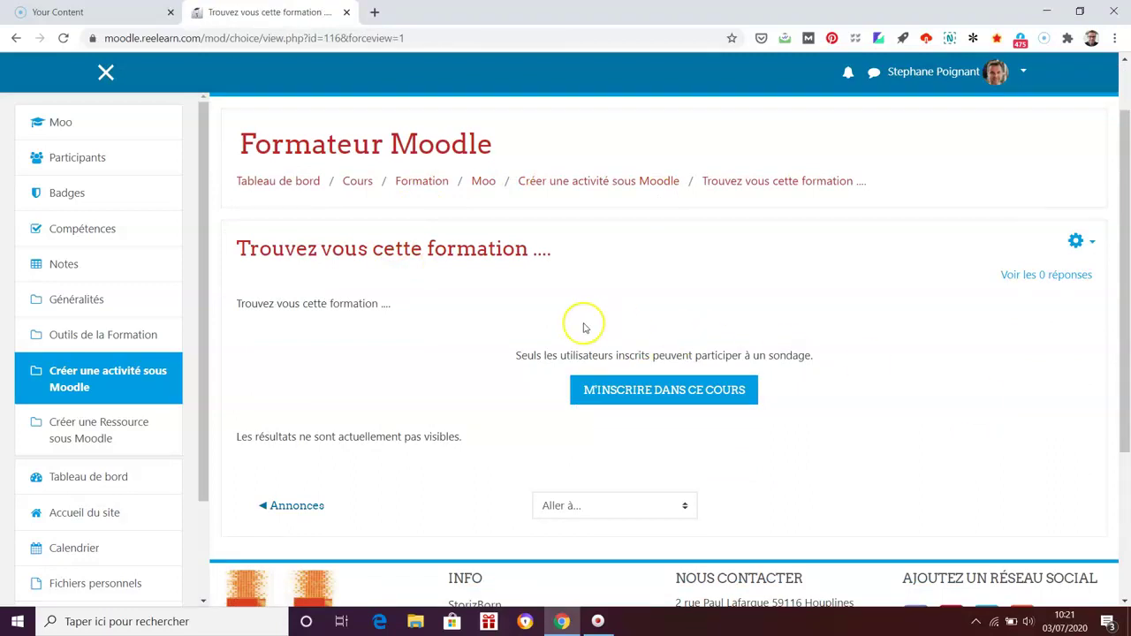
drag(516, 356, 861, 366)
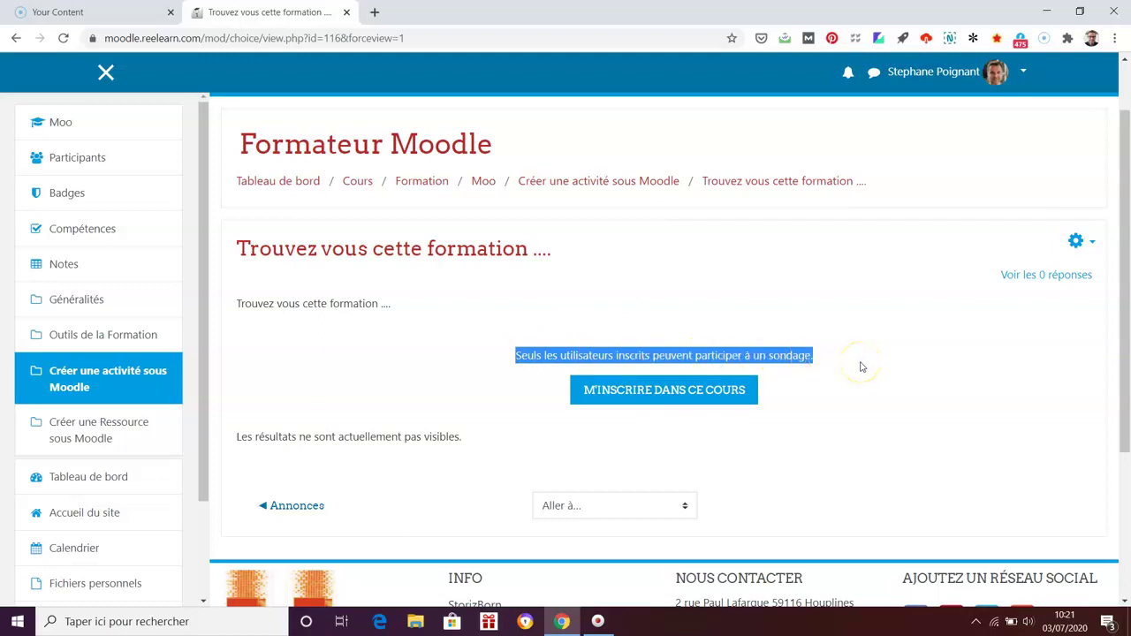
click(861, 367)
click(869, 371)
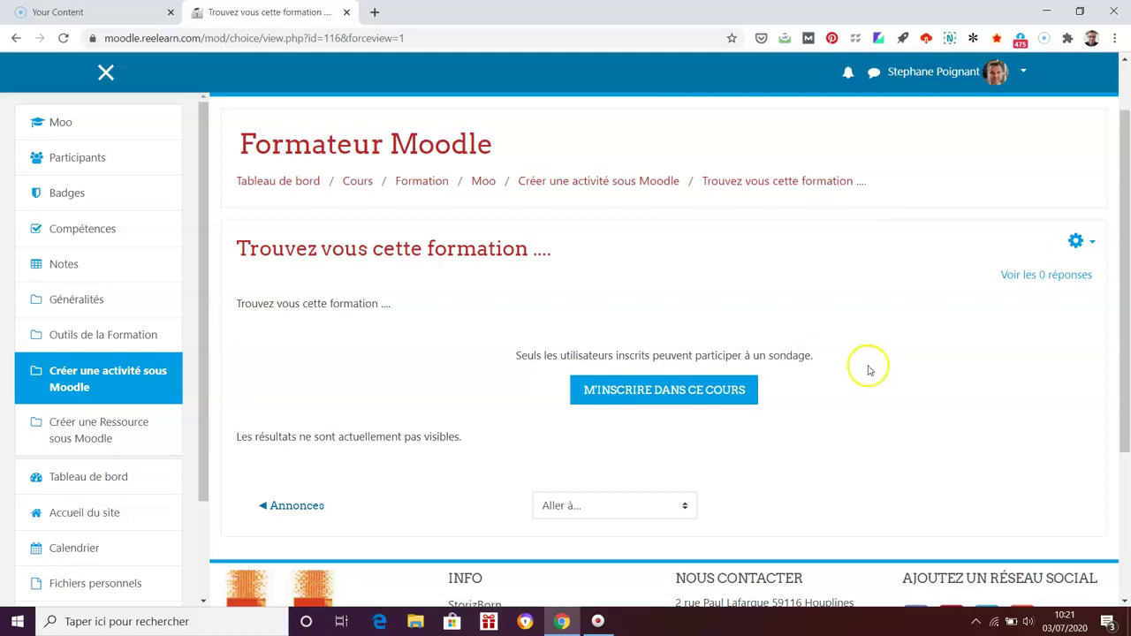
Return from the poll to the "Créer une activité sous Moodle" section of the course.
click(627, 182)
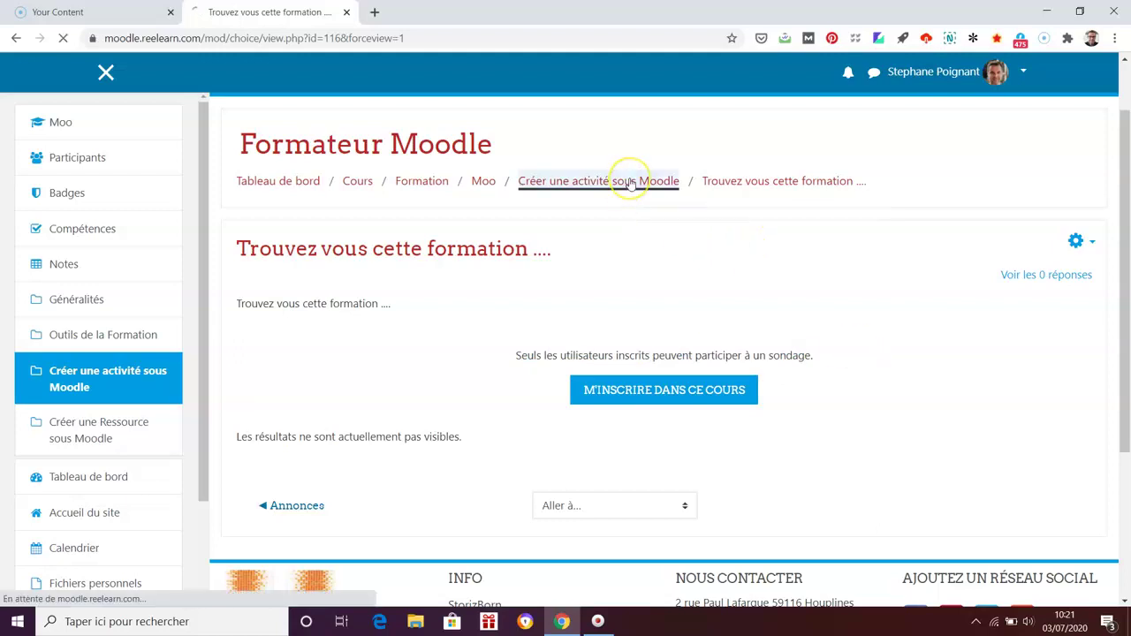
scroll(713, 353, up, 2)
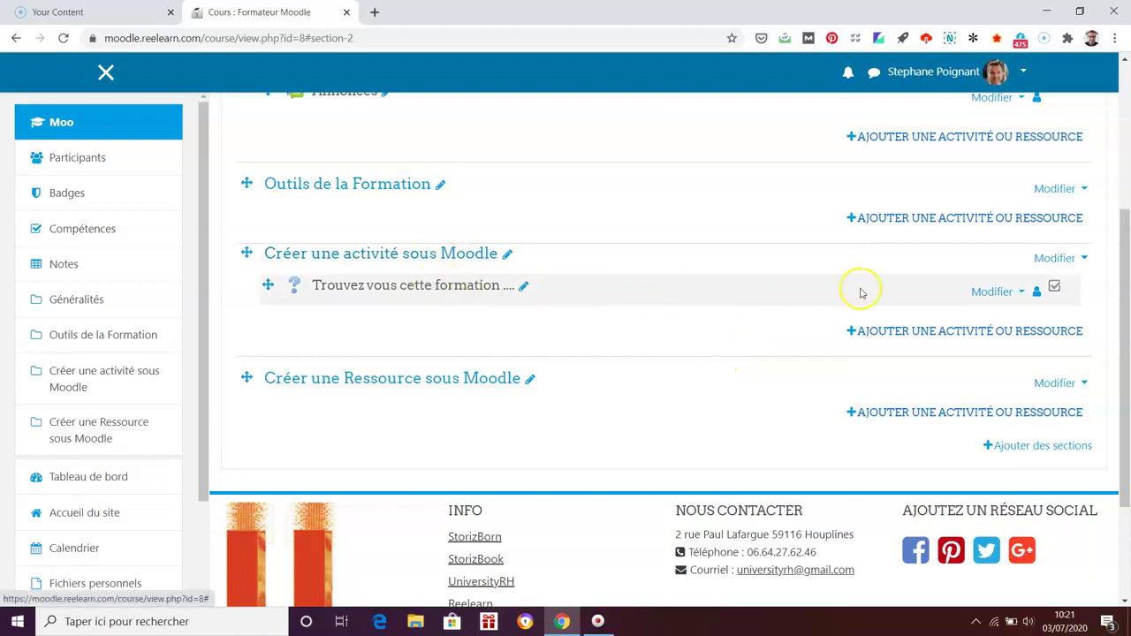
Hide the "Trouvez vous cette formation ...." poll from students, and make it visible to them again.
click(1022, 293)
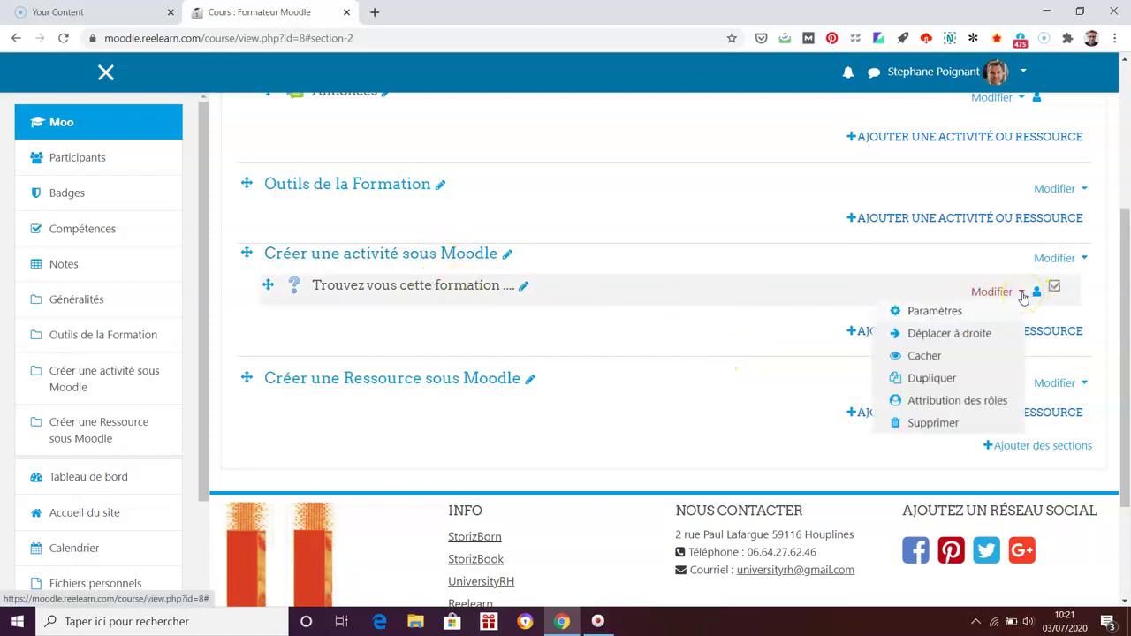
click(970, 356)
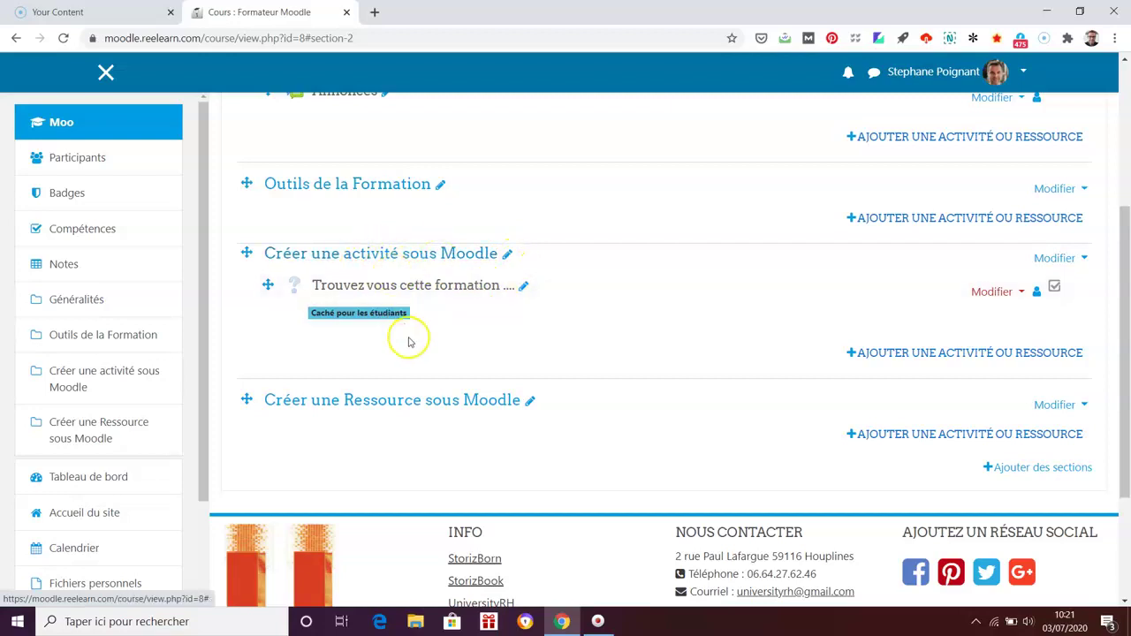
click(1022, 294)
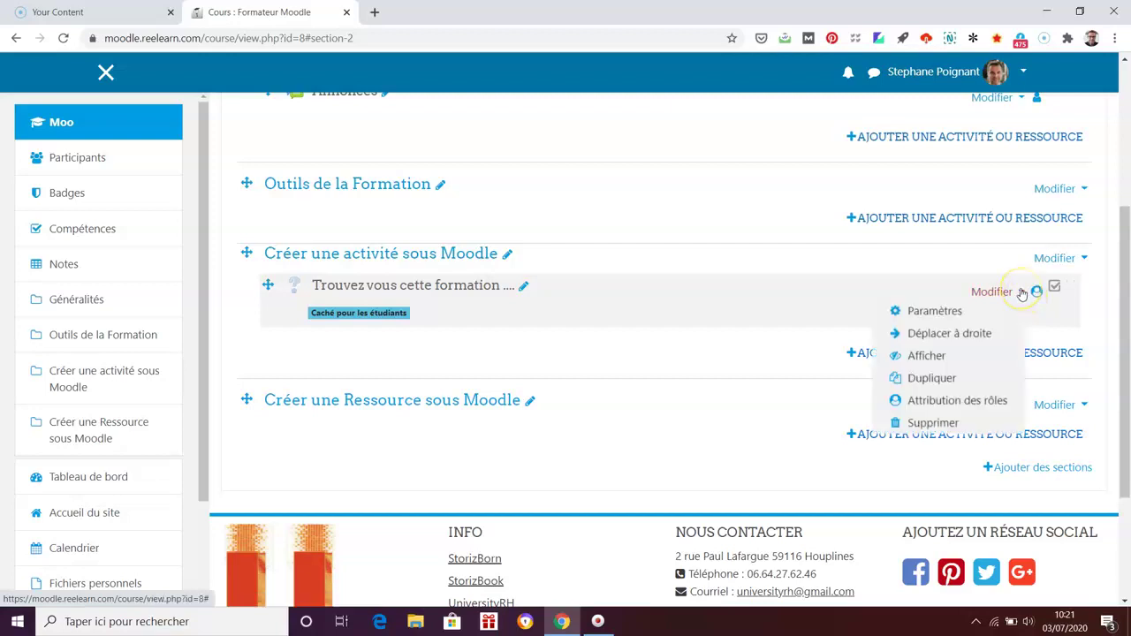
click(966, 362)
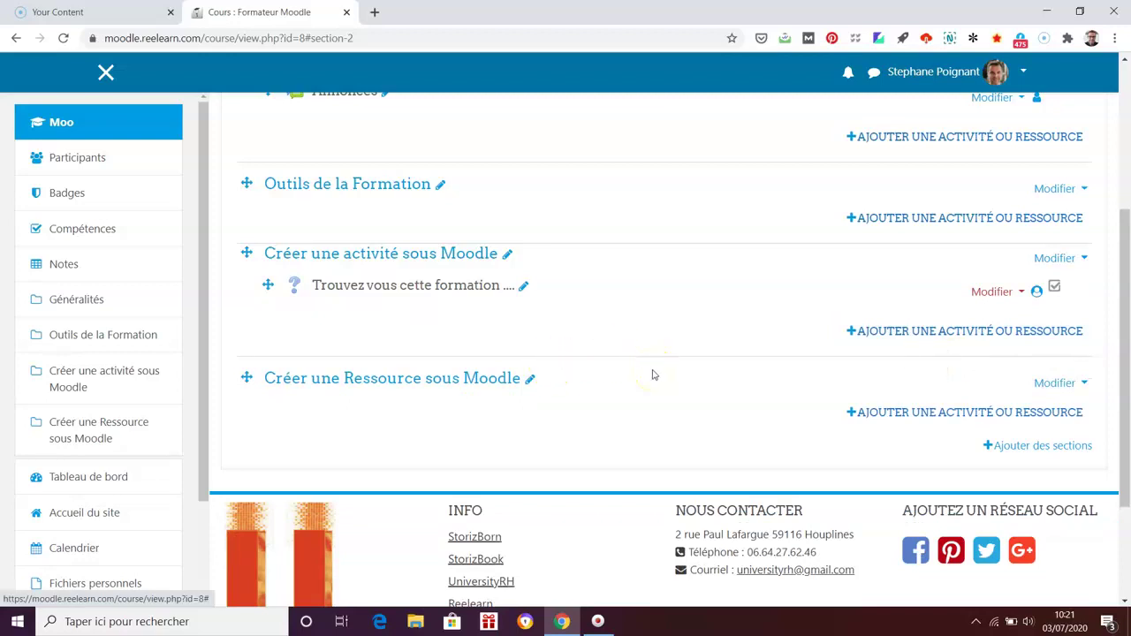
scroll(654, 374, up, 1)
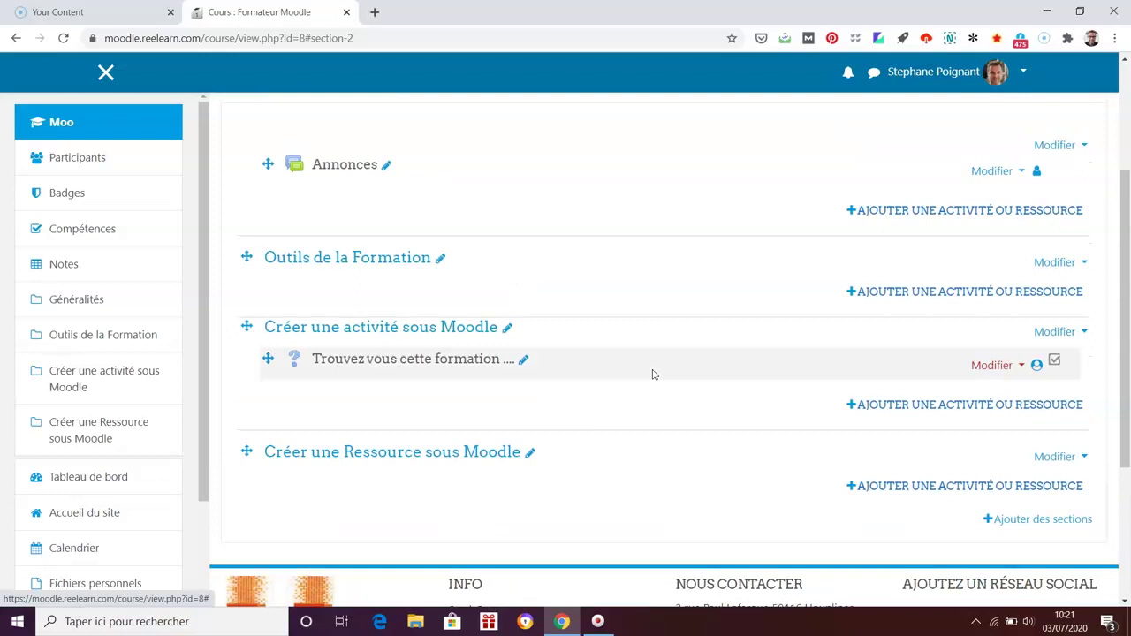
drag(1120, 396, 1126, 405)
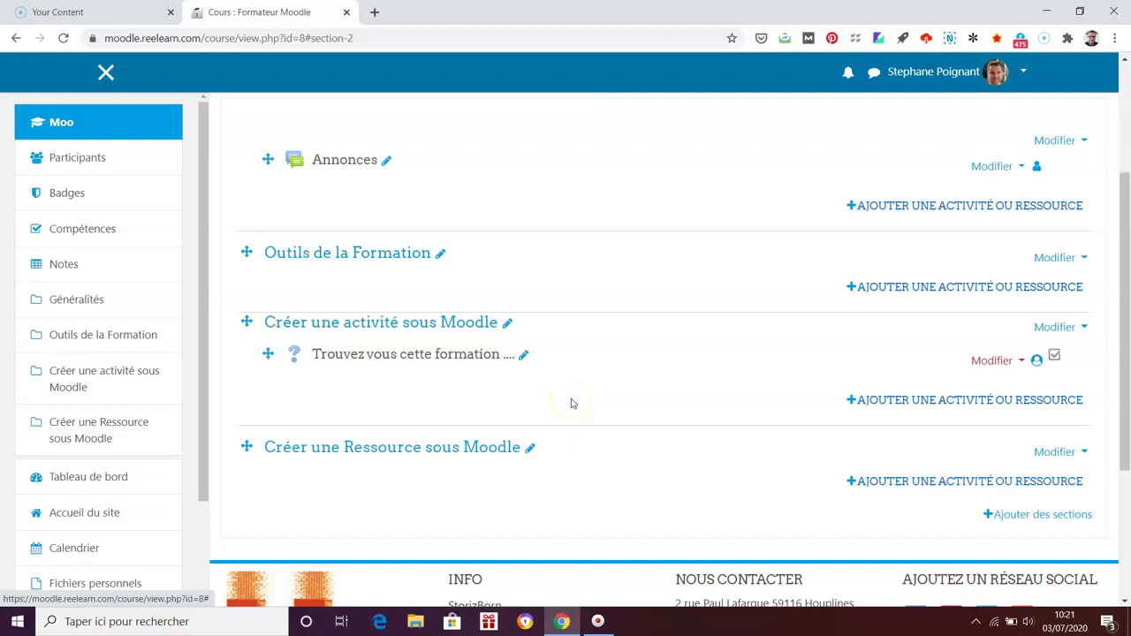
drag(1119, 378, 1126, 254)
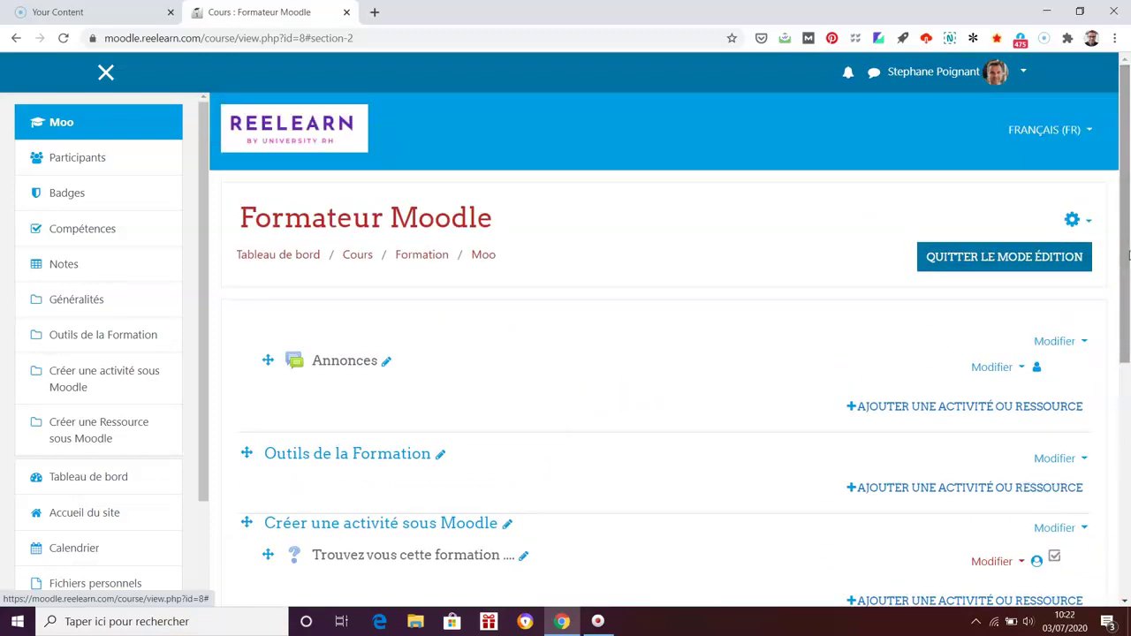